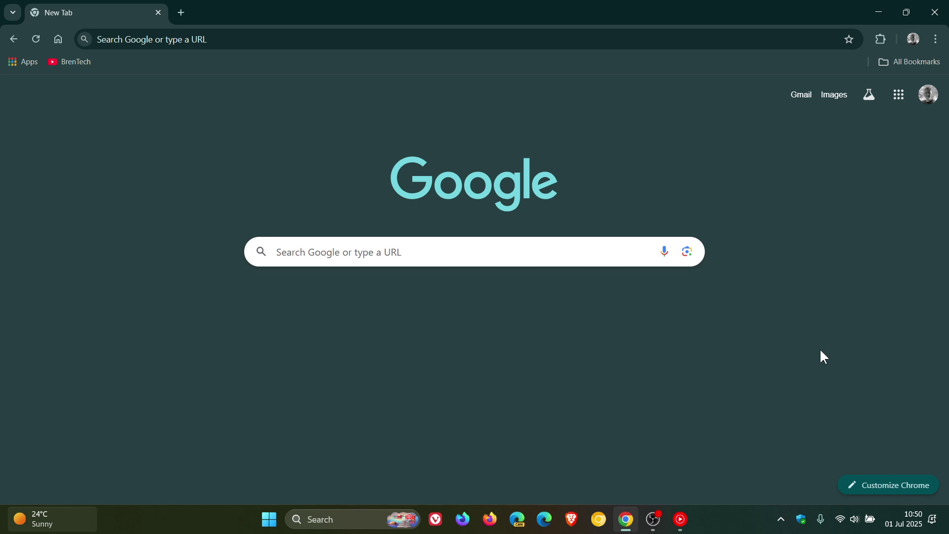
Open Chrome's three-dot main menu from the New Tab page.
{"action": "left_click", "coordinate": [935, 39]}
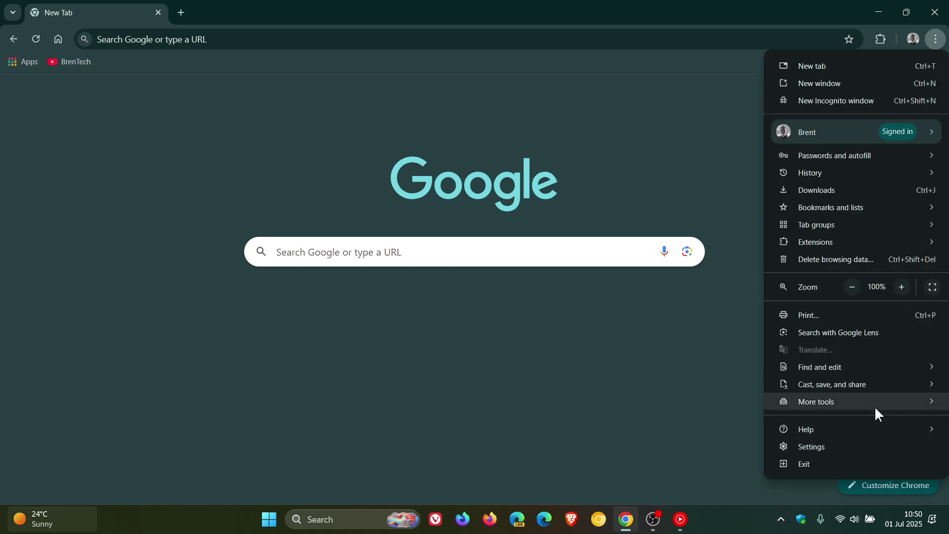
Show the About Chrome page confirming version 138.0.7204.97 is up to date.
{"action": "mouse_move", "coordinate": [853, 429]}
{"action": "left_click", "coordinate": [727, 426]}
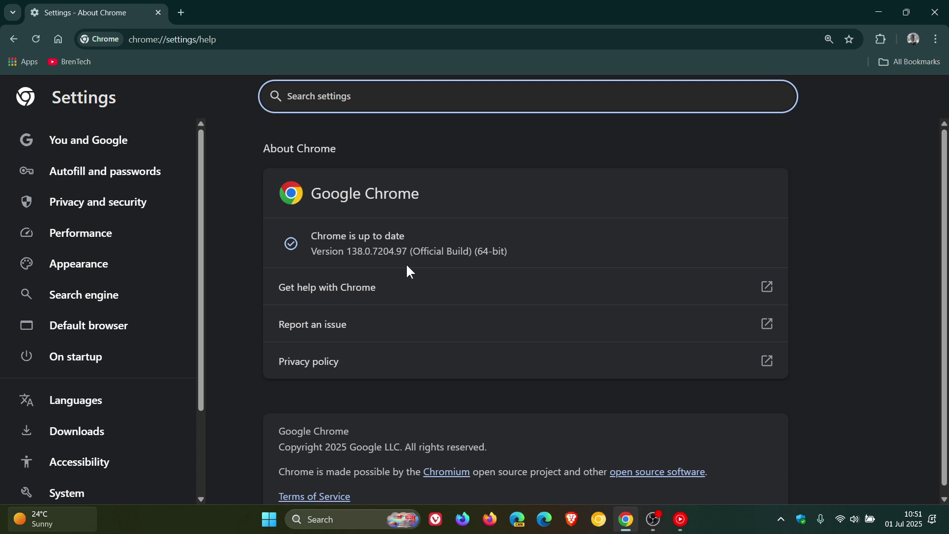
{"action": "left_click", "coordinate": [294, 201]}
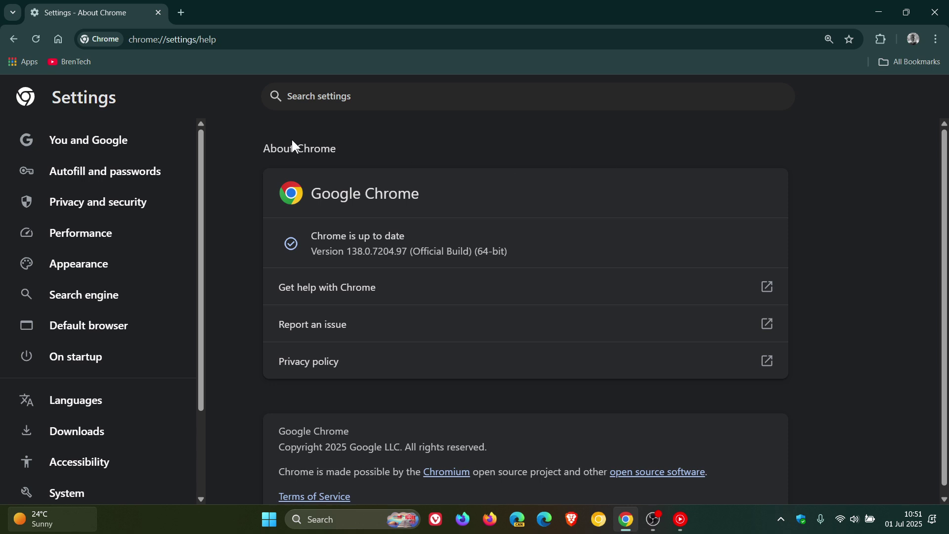
Use the toolbar Home button to return to the Google New Tab page.
{"action": "left_click", "coordinate": [57, 39]}
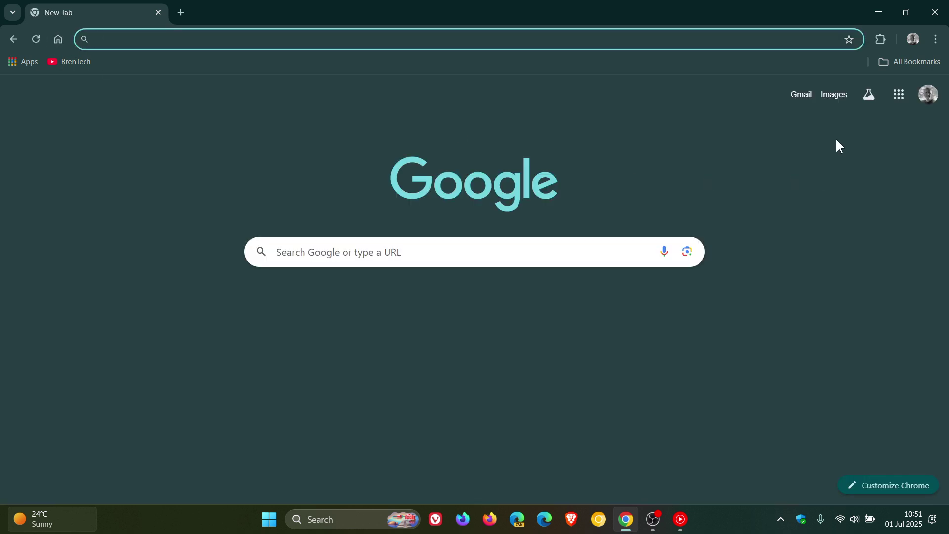